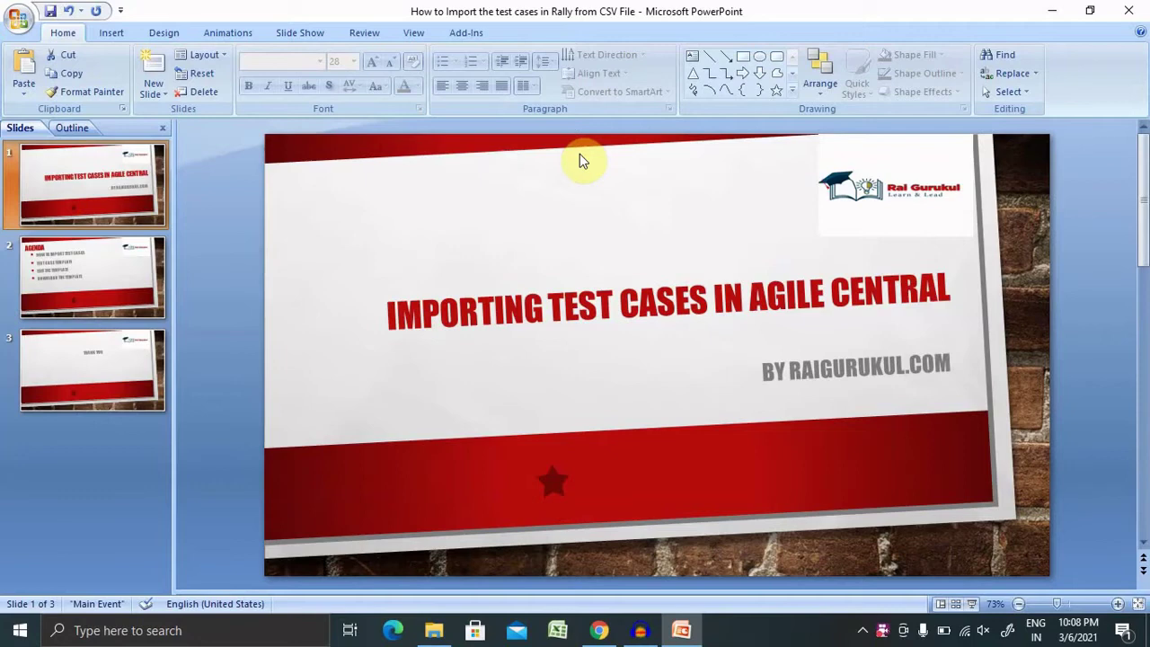
- Show the Agenda slide with its four topics, from importing test cases to downloading the template
left_click(73, 275)
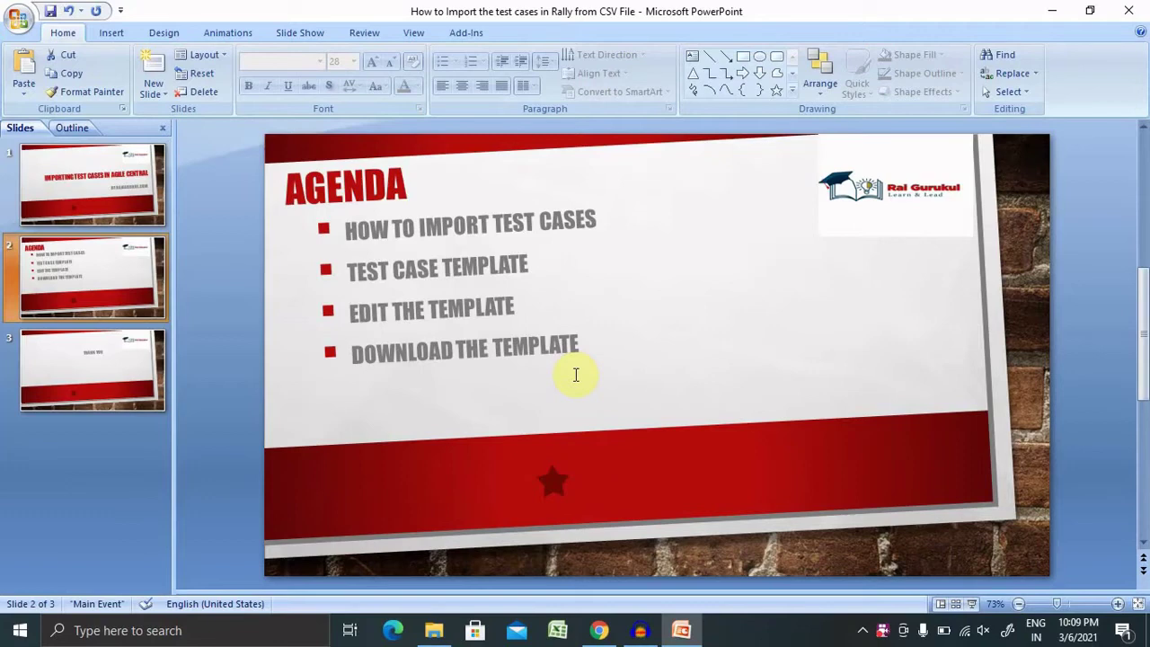
mouse_move(600, 635)
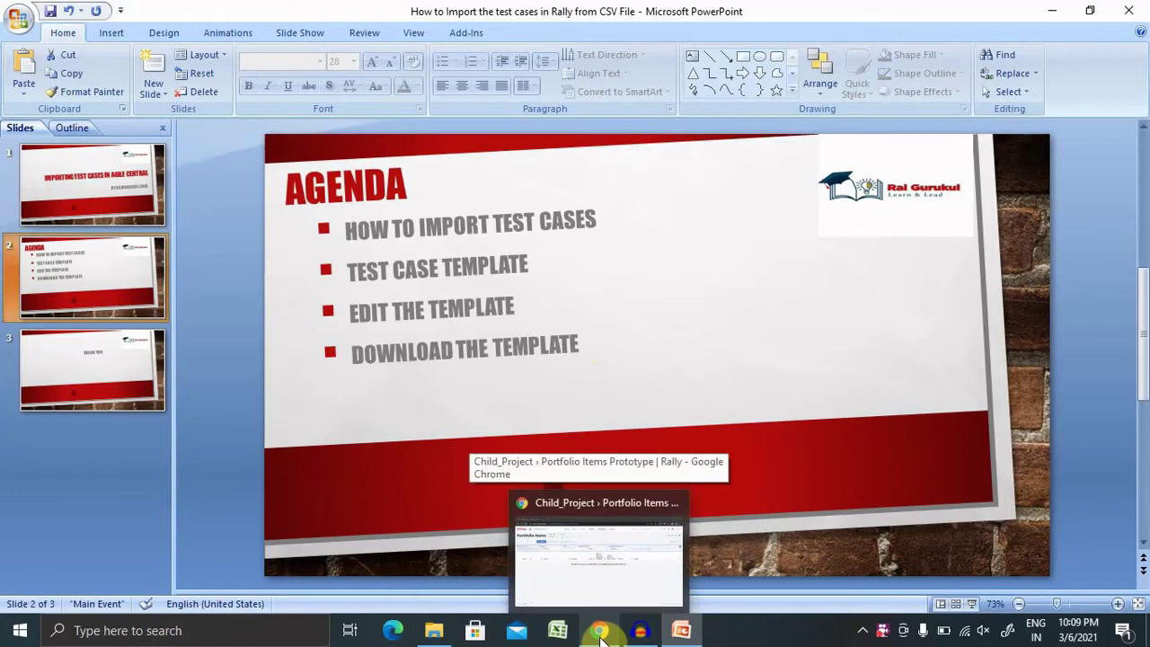
- Go from the Rally dashboard to Quality > Test Cases for Child_Project, which lists TC1 and TC2
left_click(600, 634)
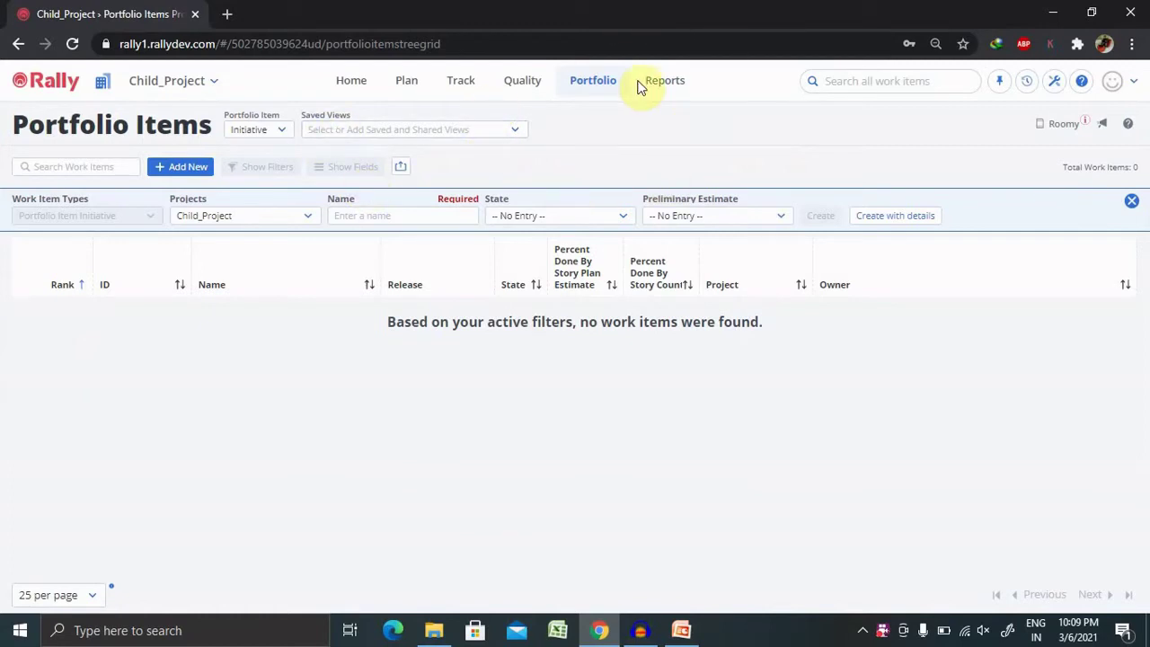
left_click(341, 87)
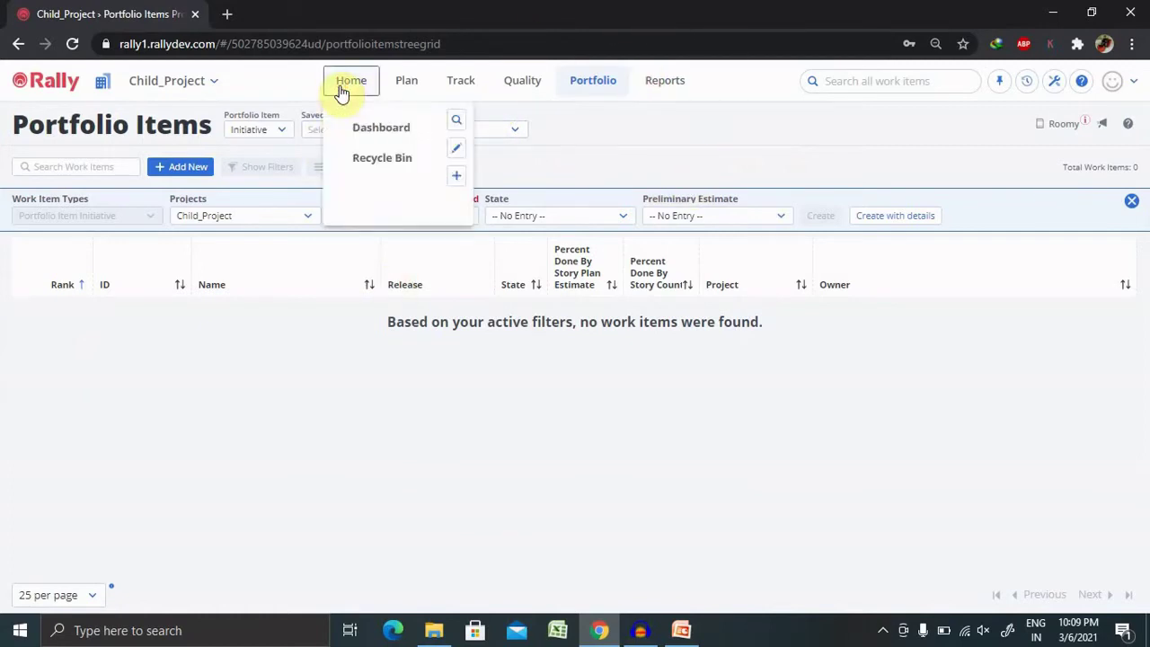
left_click(387, 131)
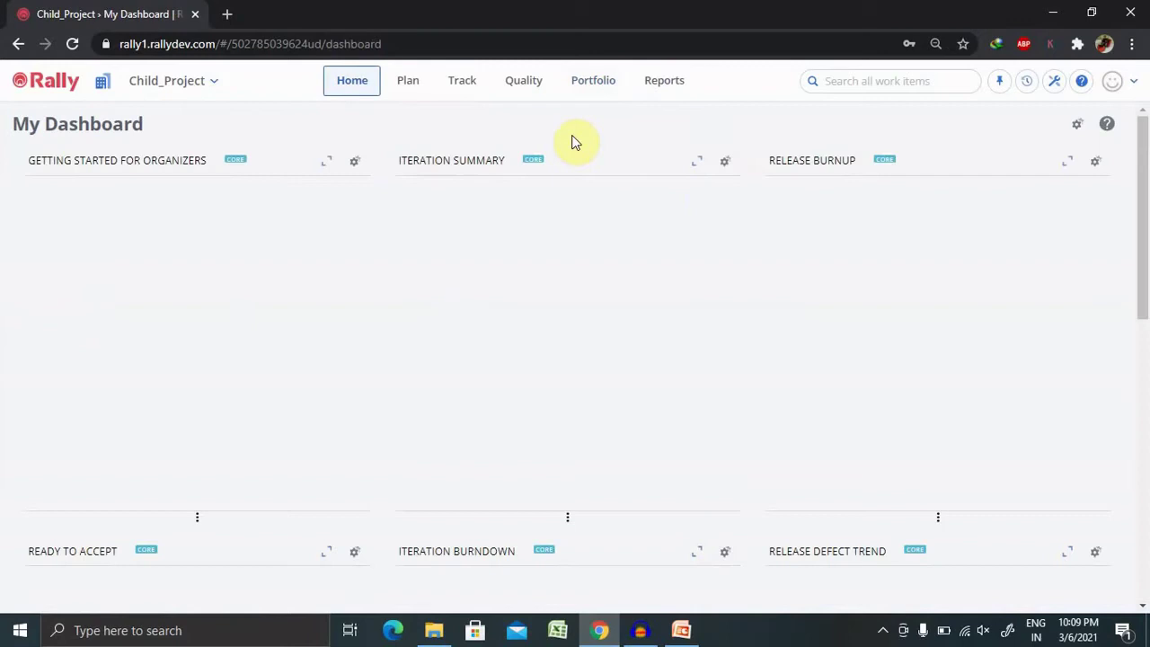
left_click(523, 86)
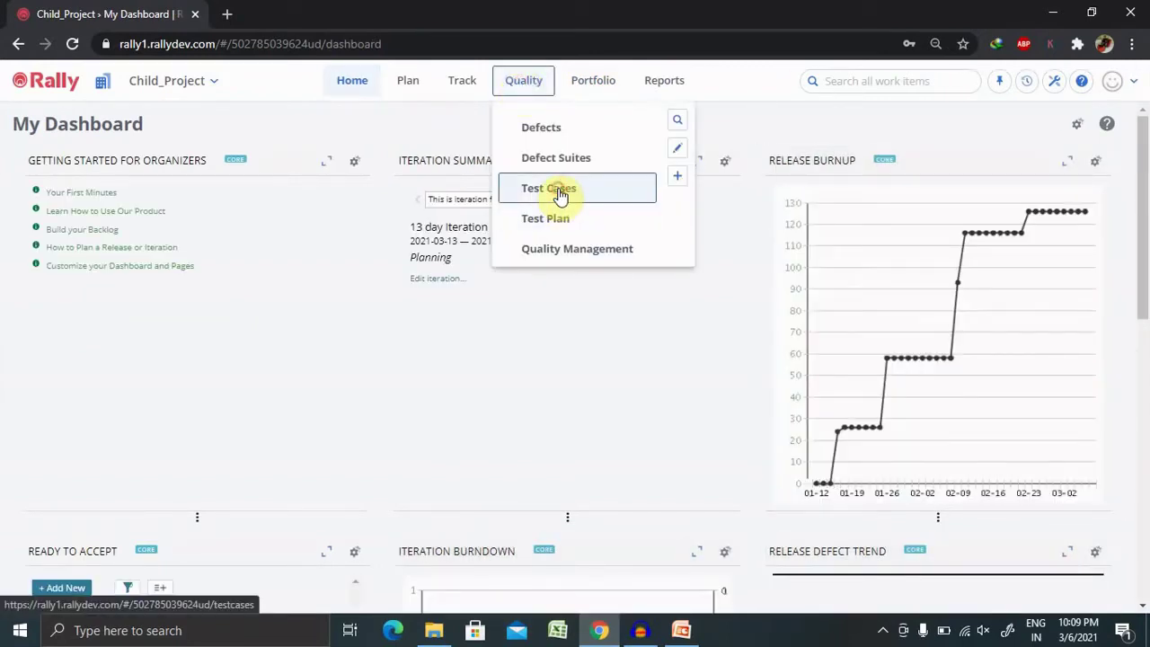
left_click(558, 189)
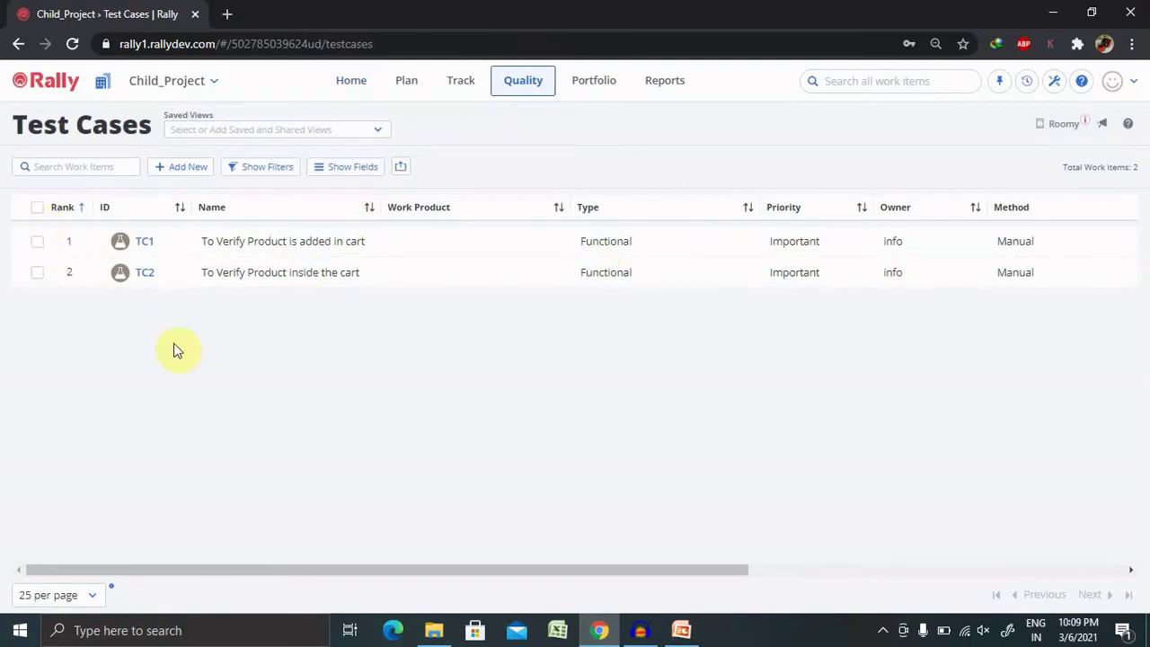
- Choose Import Test Case..., then download TestCaseImportTemplate (1).csv and open it in Excel
left_click(401, 168)
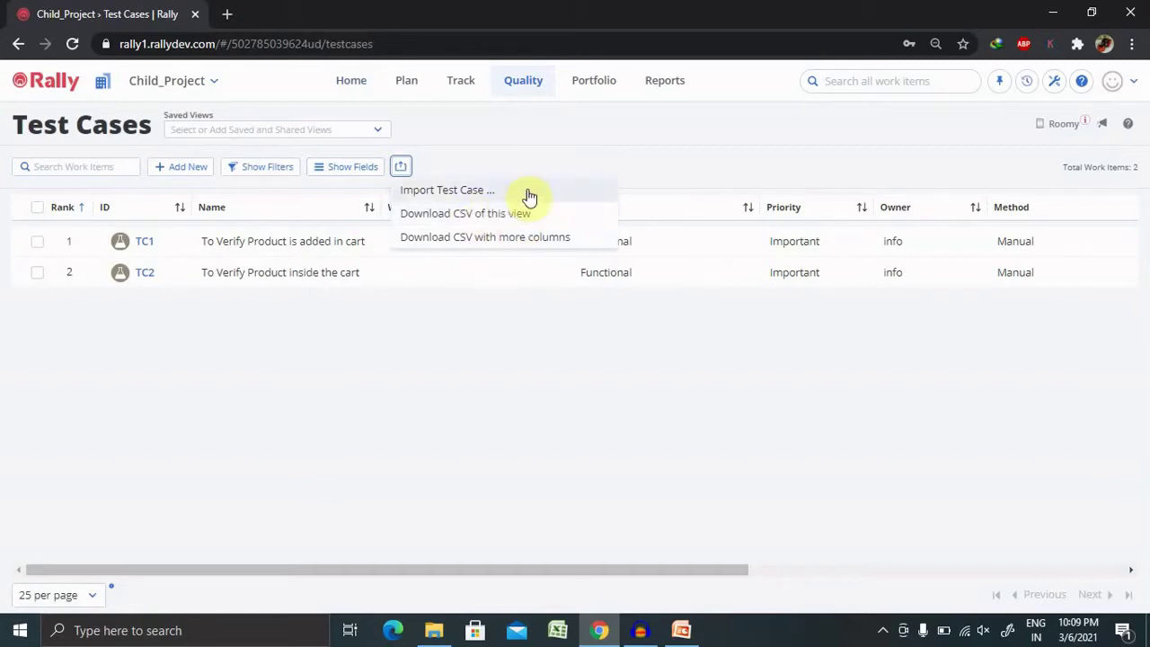
left_click(469, 197)
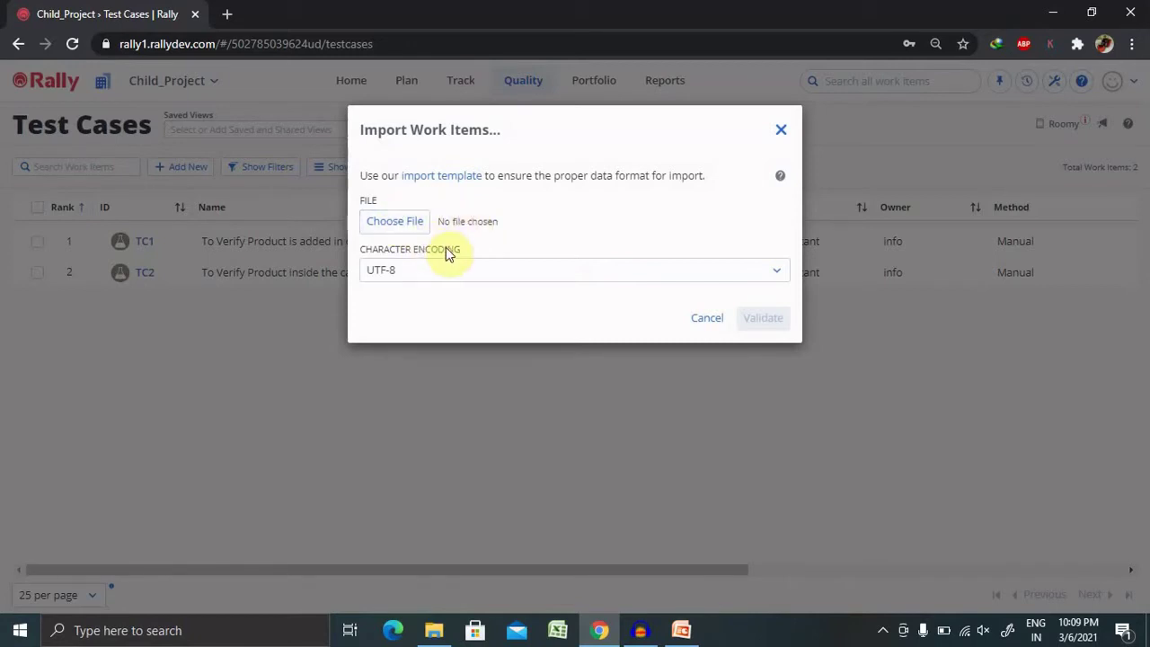
left_click(453, 187)
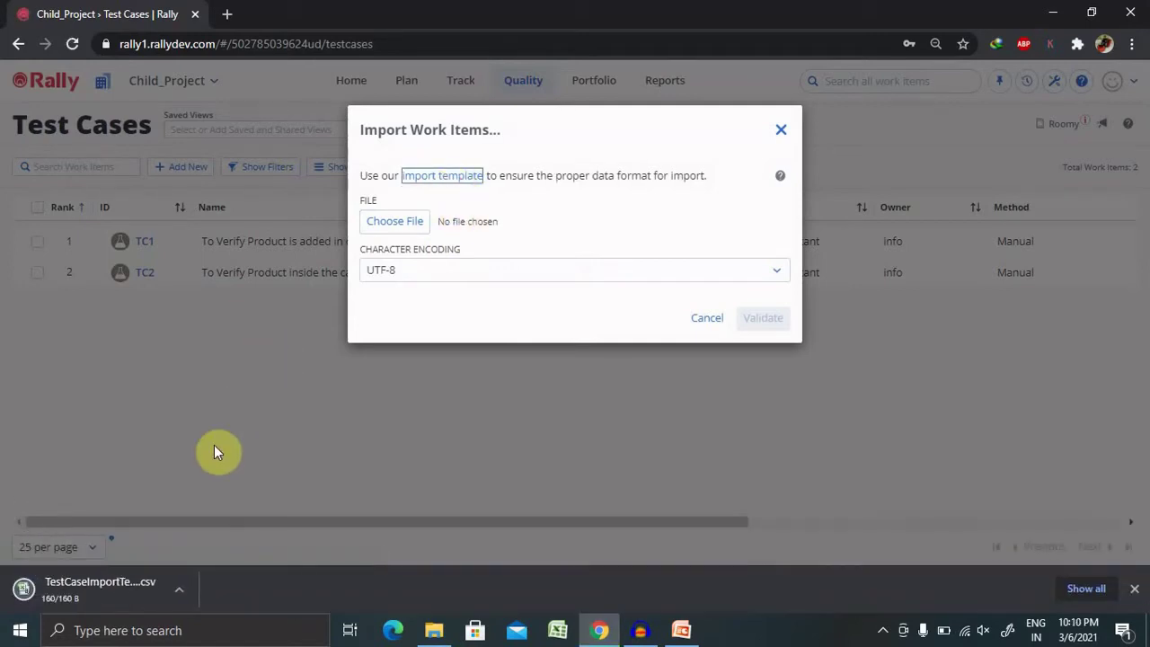
left_click(121, 591)
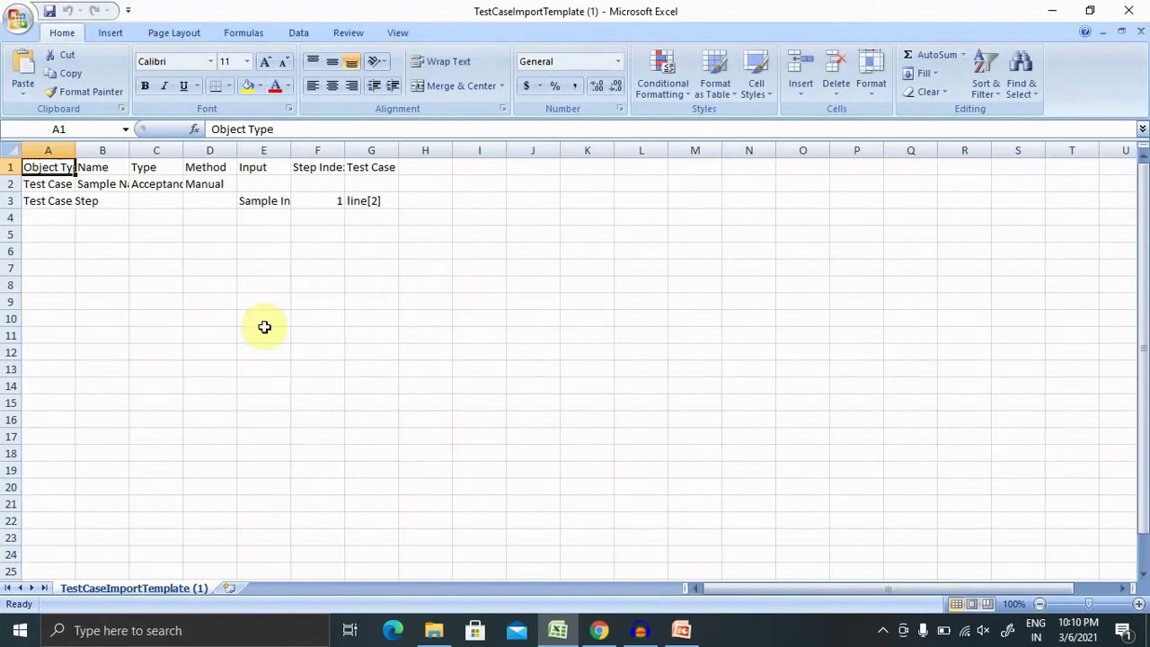
- Autofit columns A, B and C so Test Case Step, Sample Name and Acceptance fit
double_click(77, 152)
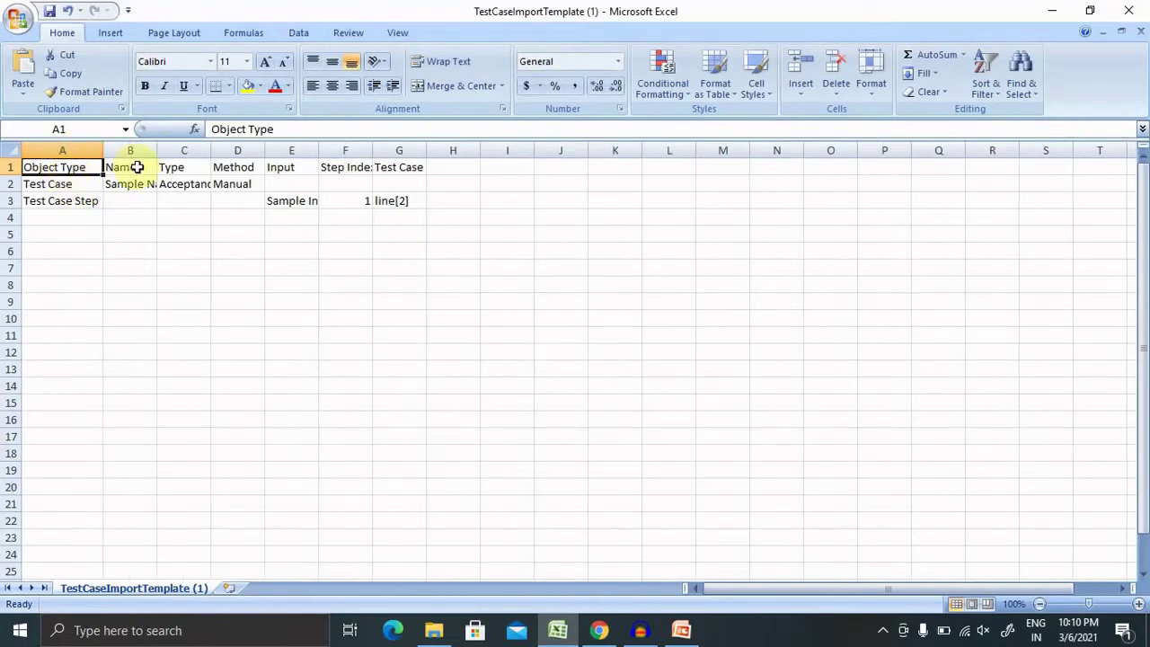
left_click(136, 167)
double_click(157, 150)
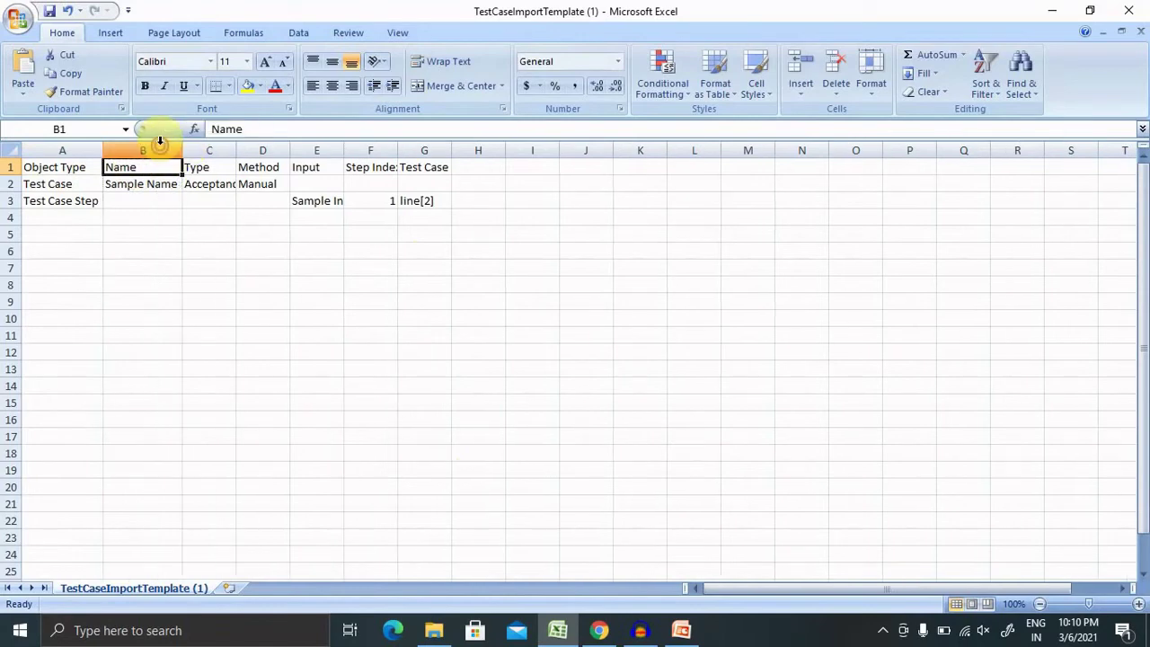
left_click(135, 185)
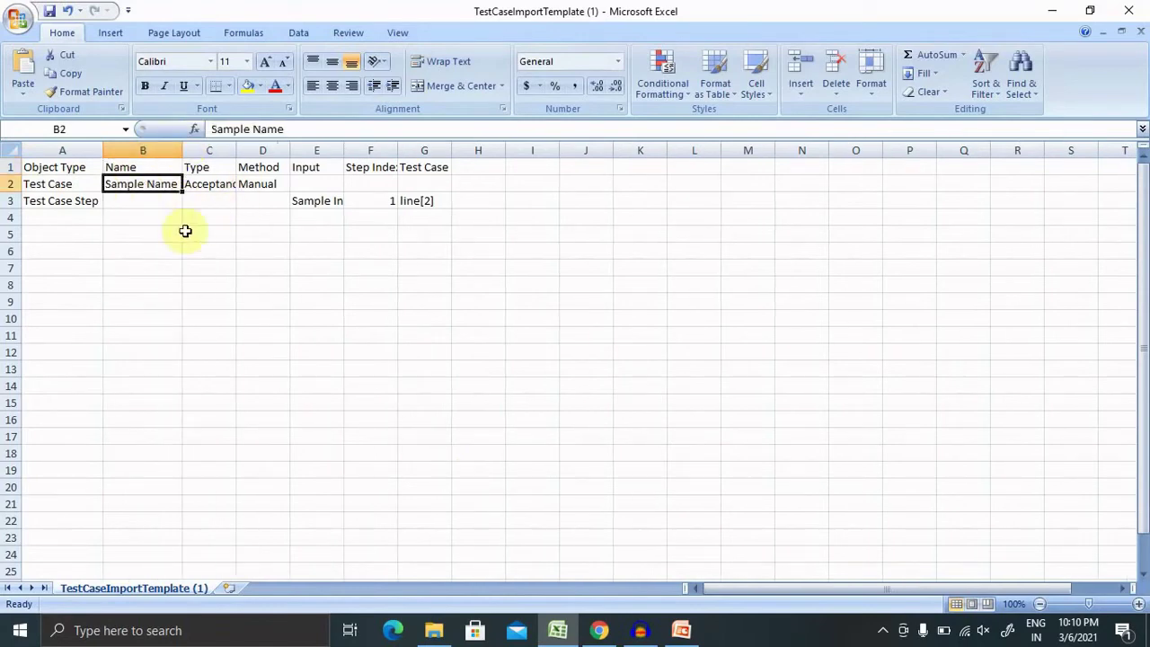
left_click(210, 166)
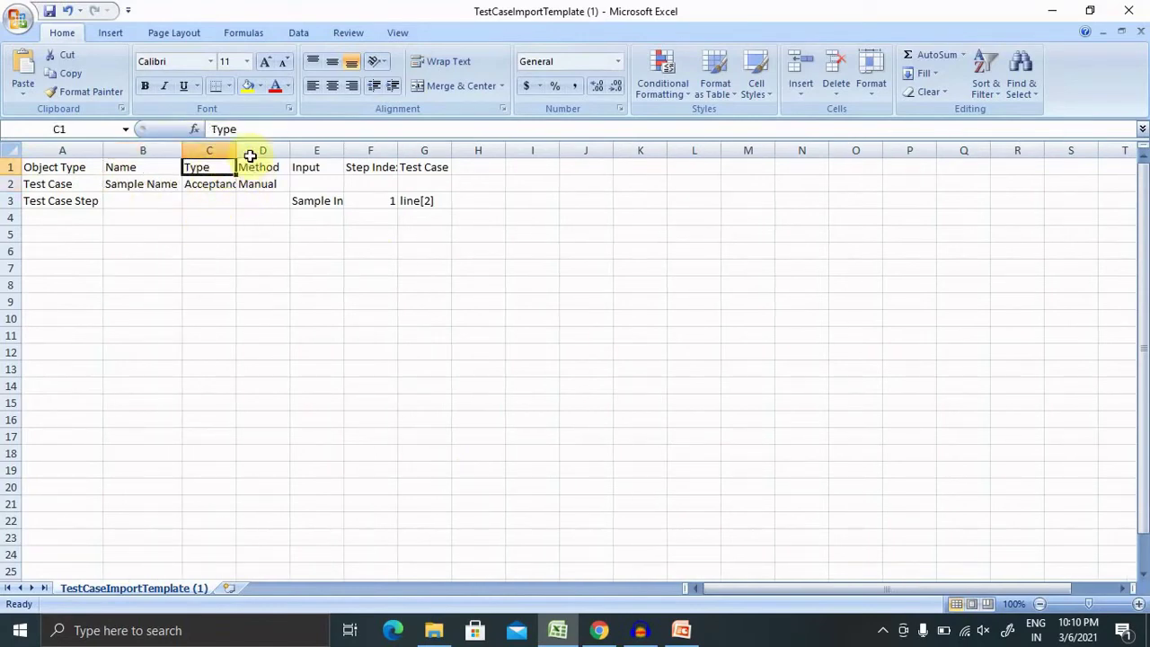
double_click(242, 150)
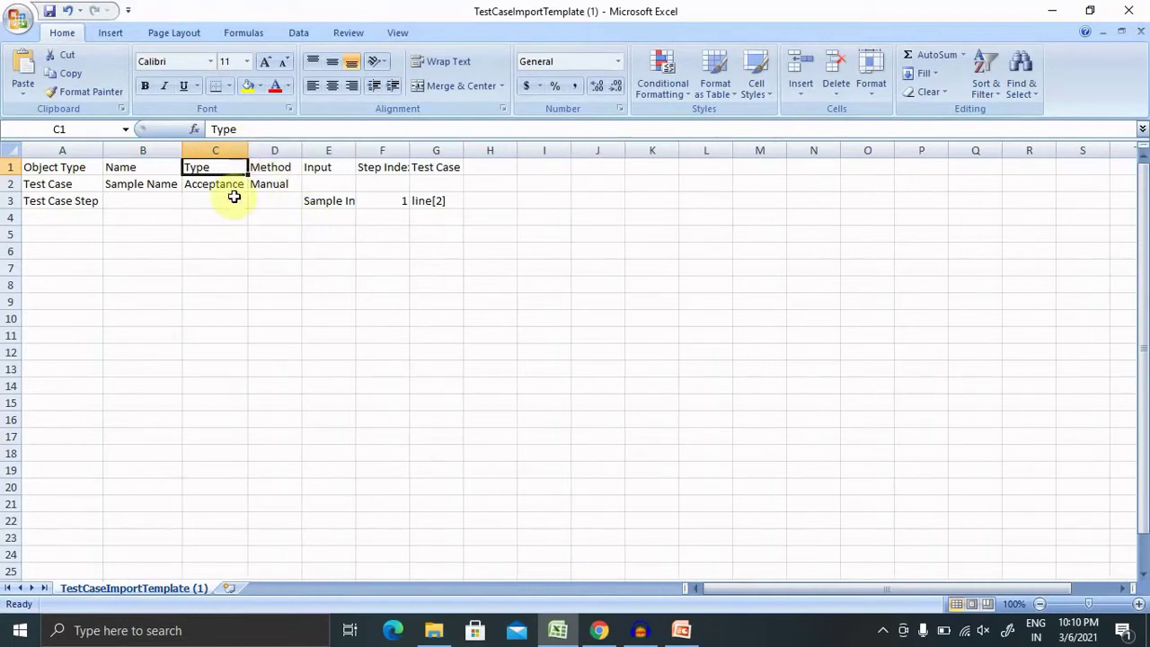
- Autofit columns E and F so Sample Input and Step Index show in full
left_click(274, 167)
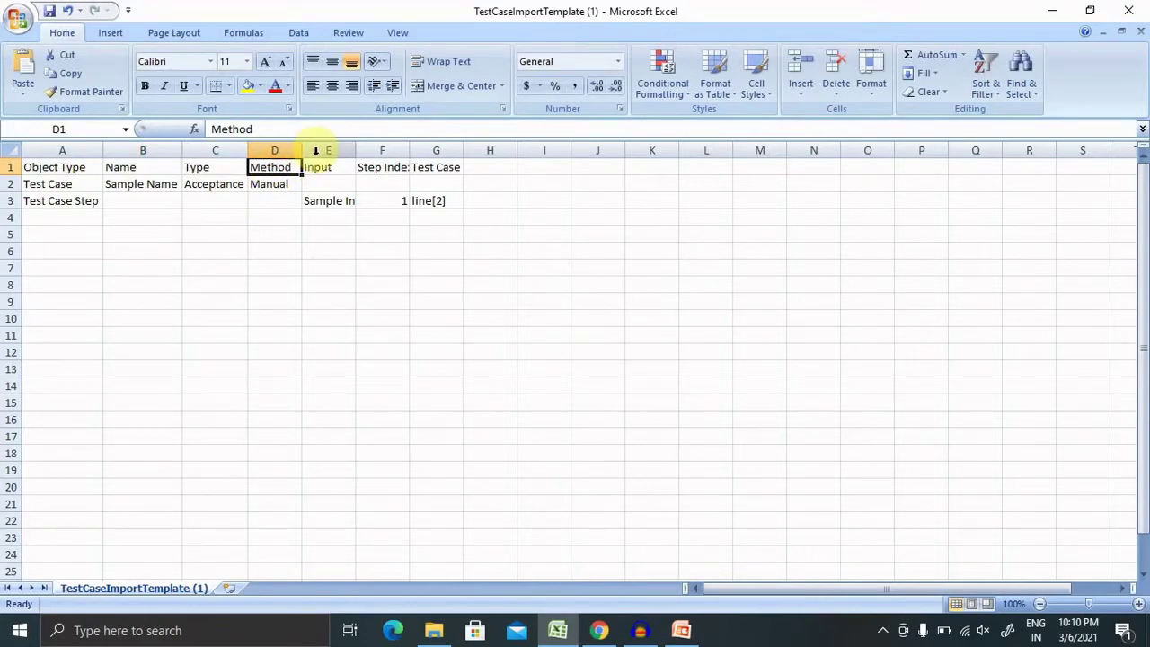
left_click_drag(270, 183, 279, 216)
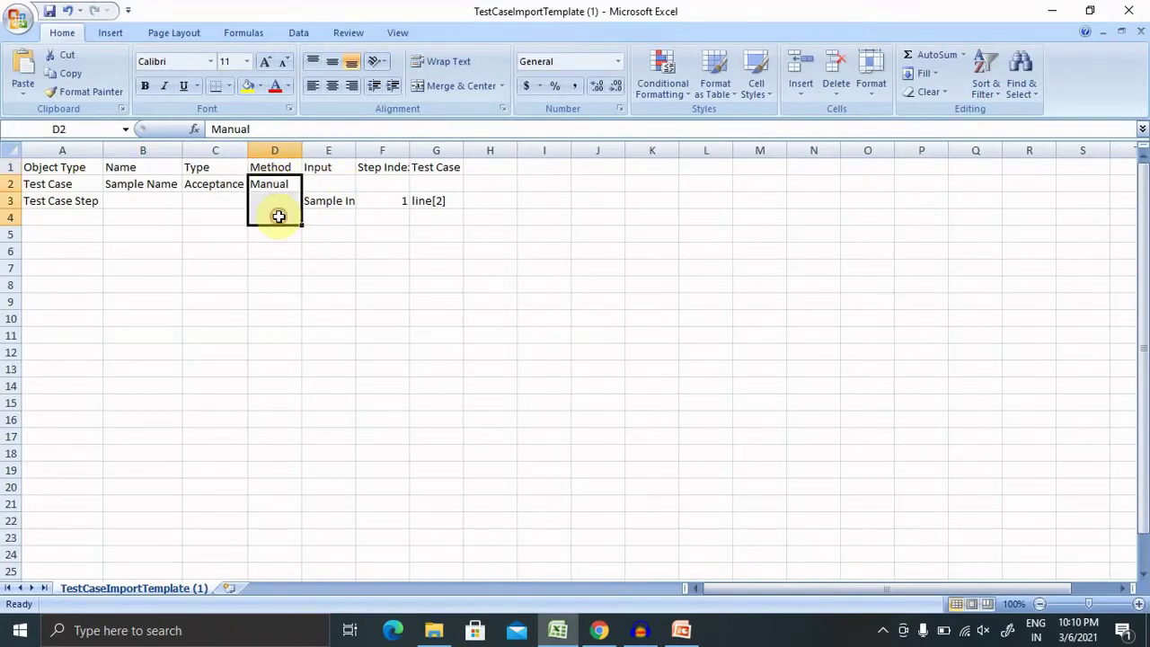
double_click(356, 150)
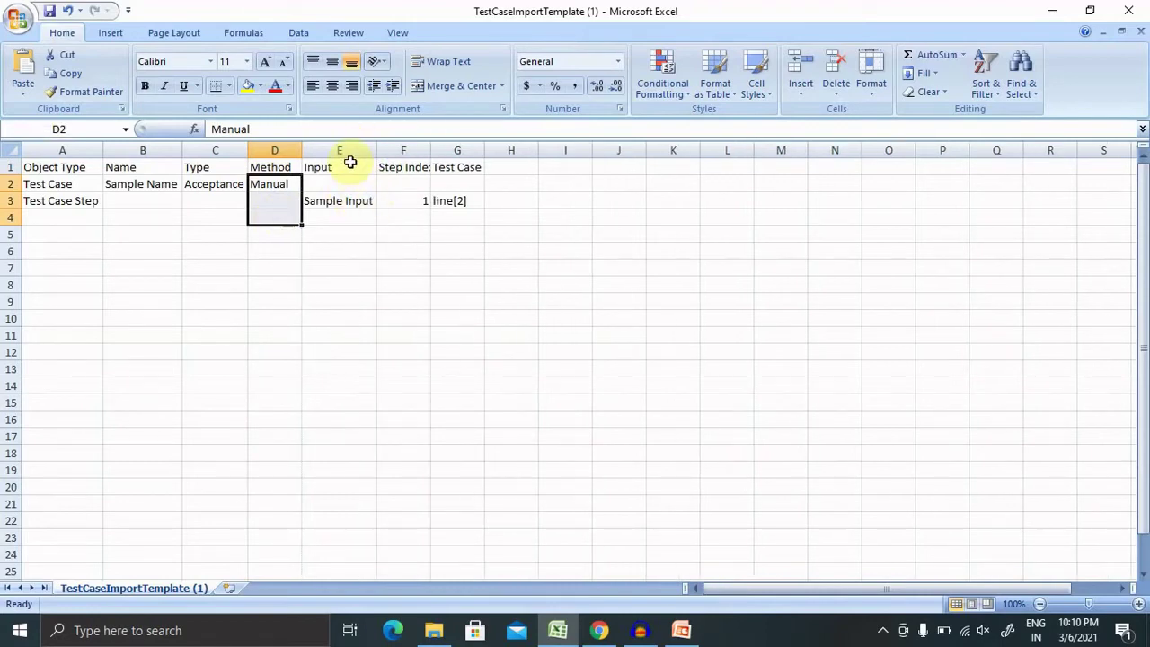
left_click_drag(349, 161, 354, 202)
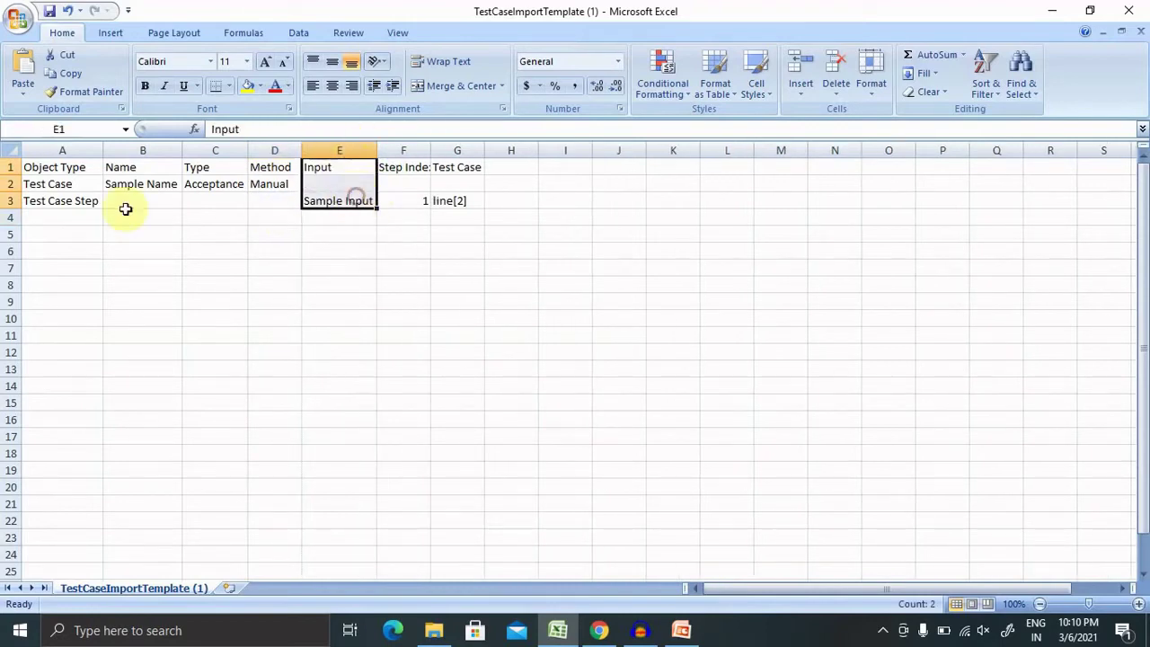
left_click(69, 200)
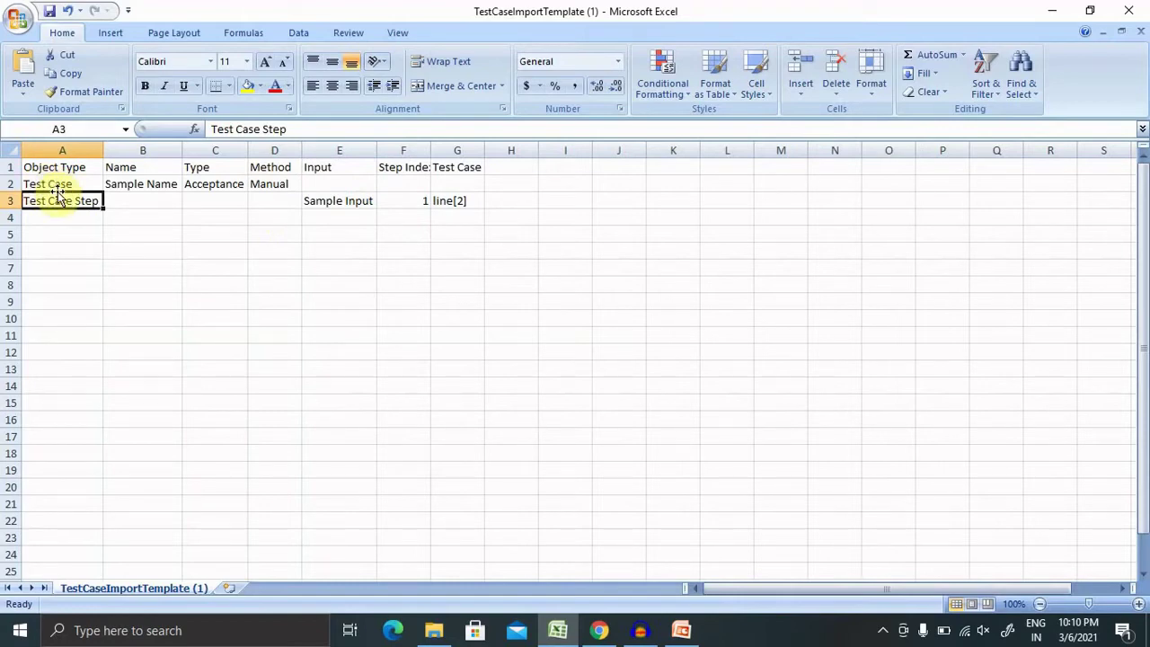
left_click(347, 201)
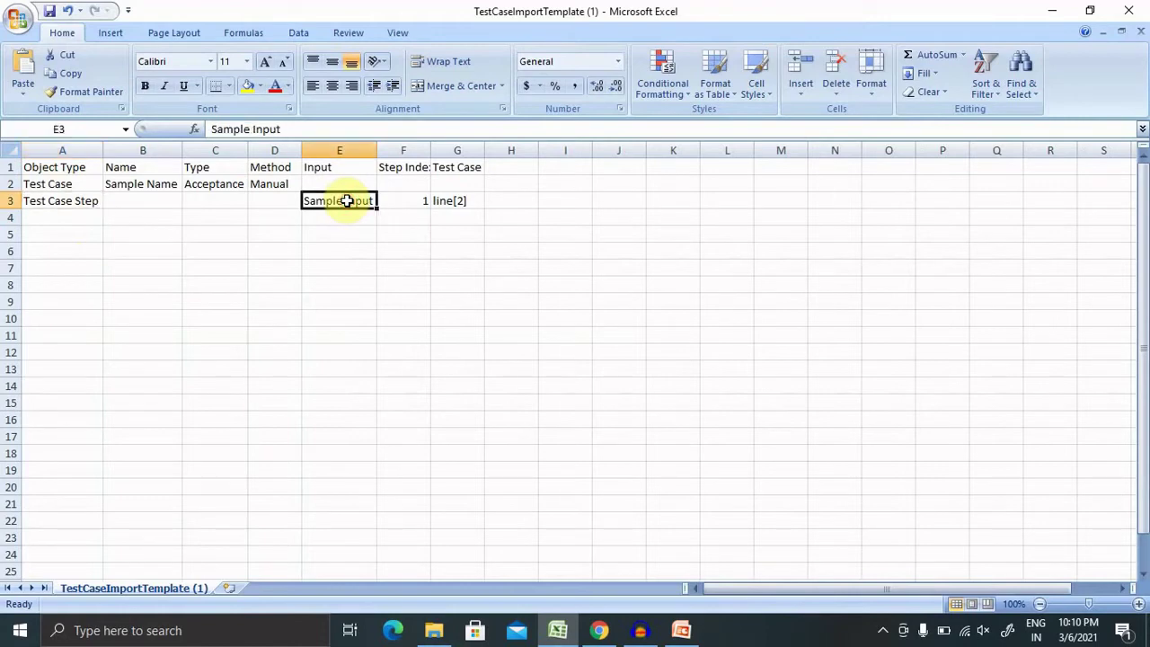
double_click(428, 149)
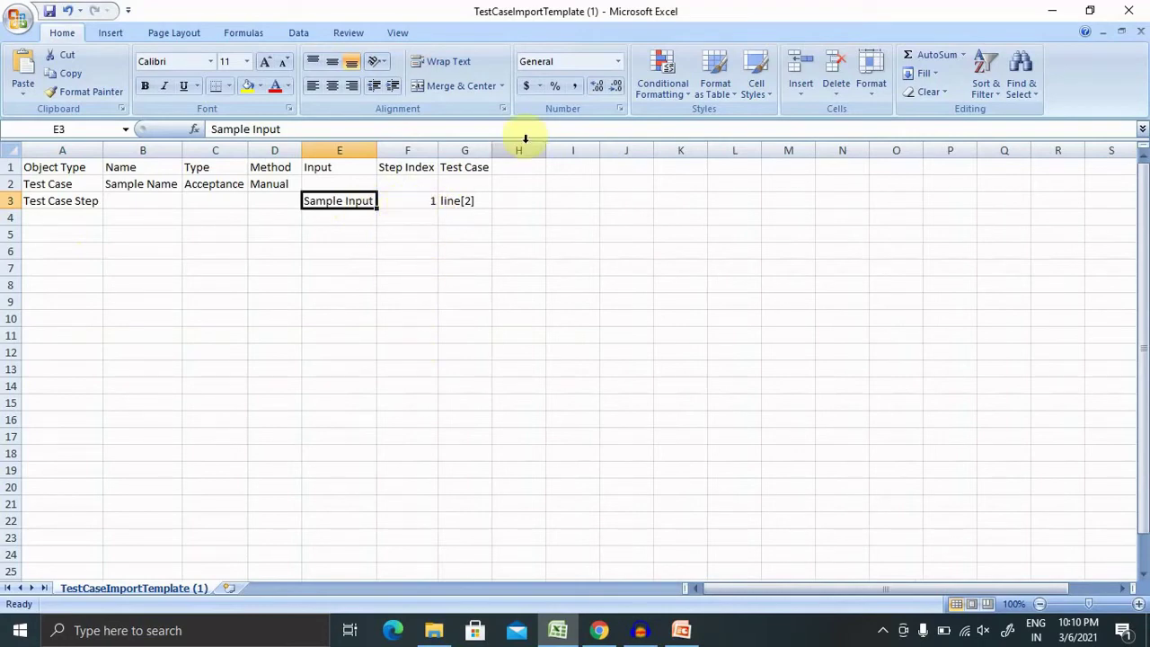
left_click(481, 202)
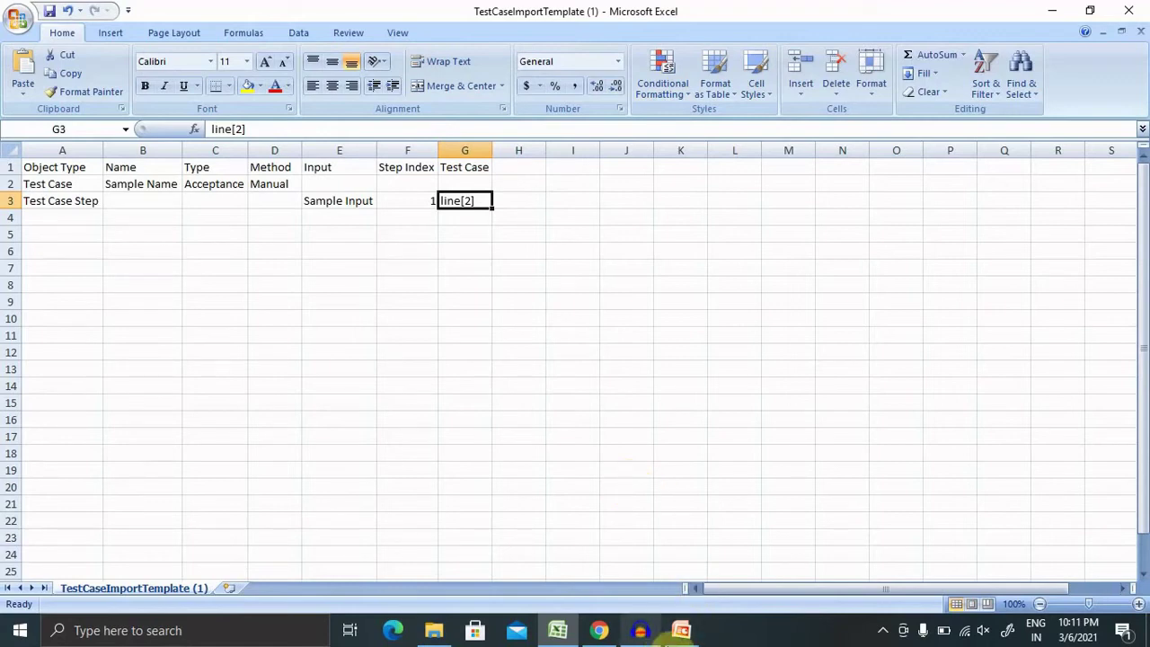
- Keep UTF-8 character encoding and open the Downloads file chooser in the Import Work Items dialog
left_click(591, 633)
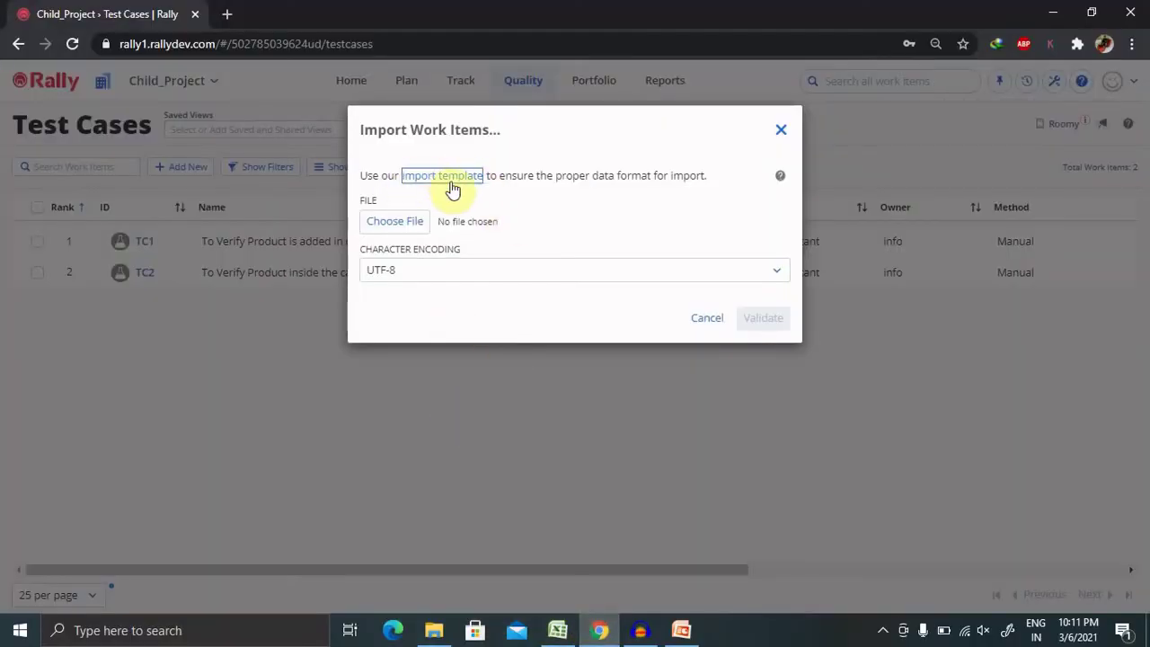
left_click(395, 236)
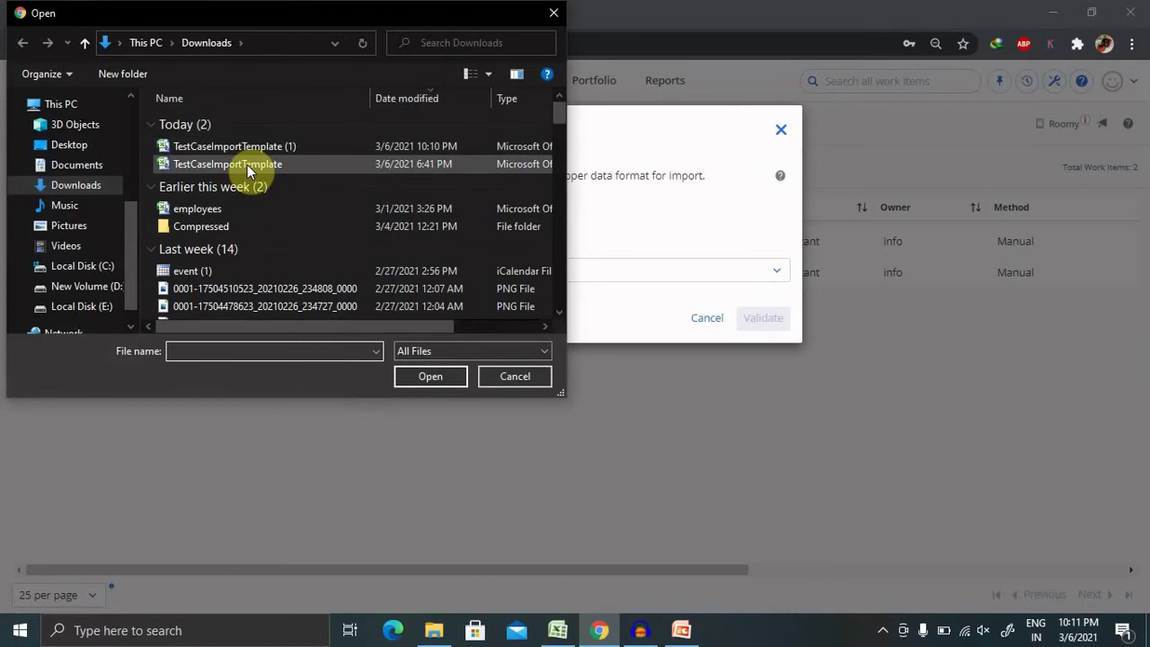
left_click(501, 379)
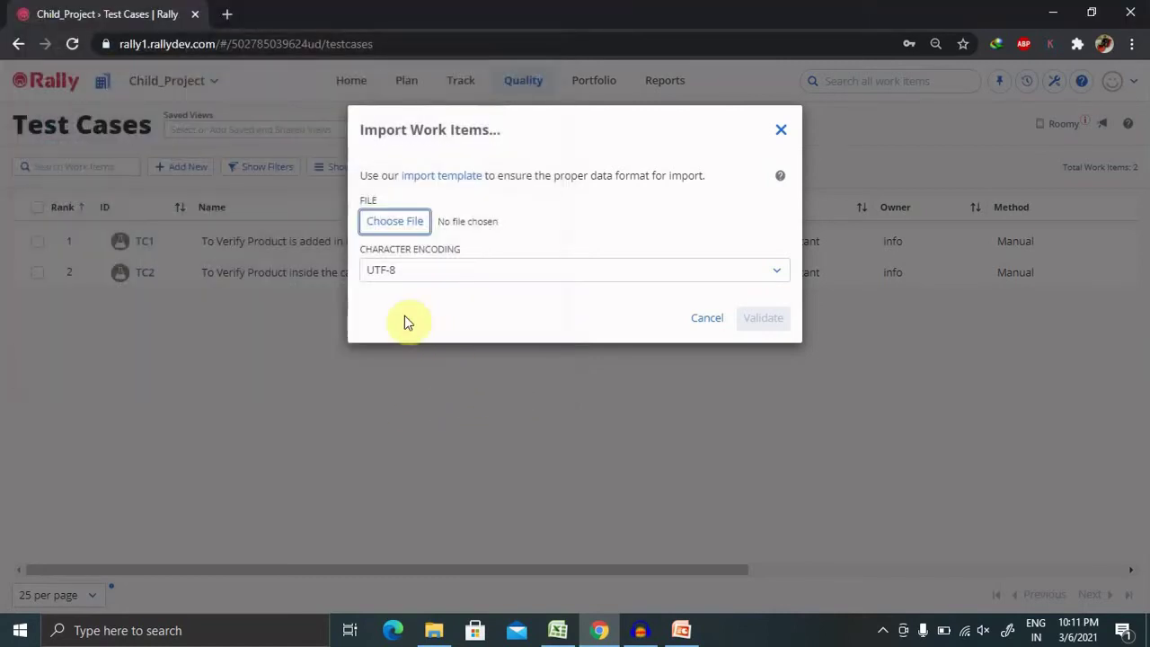
left_click(513, 274)
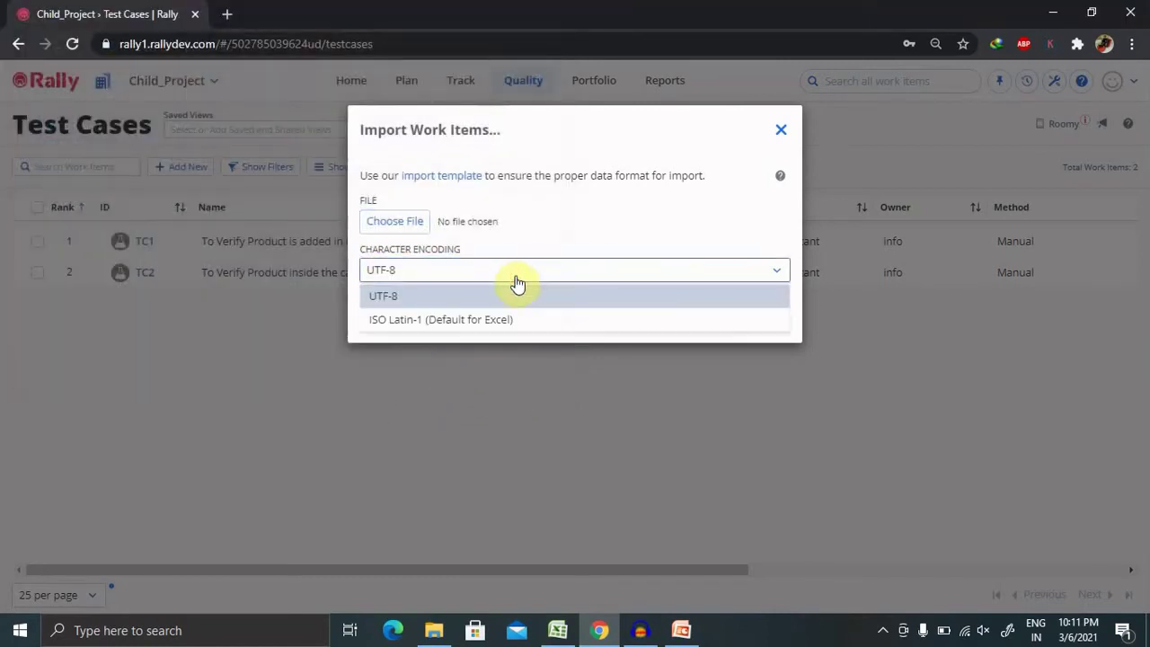
left_click(407, 300)
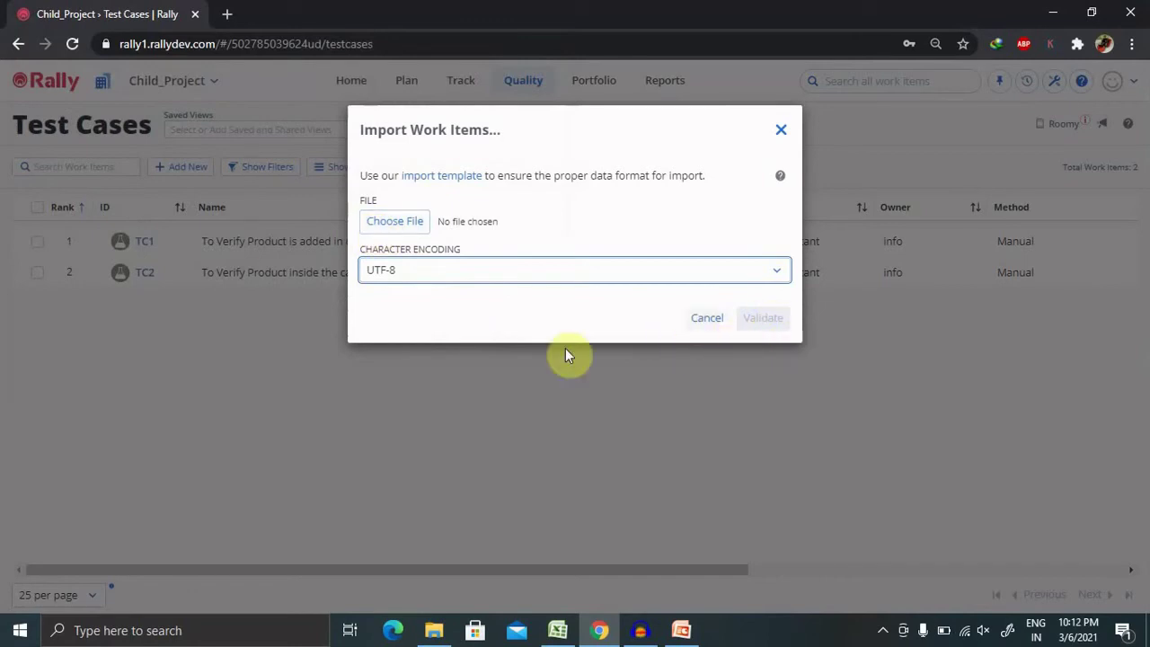
left_click(407, 230)
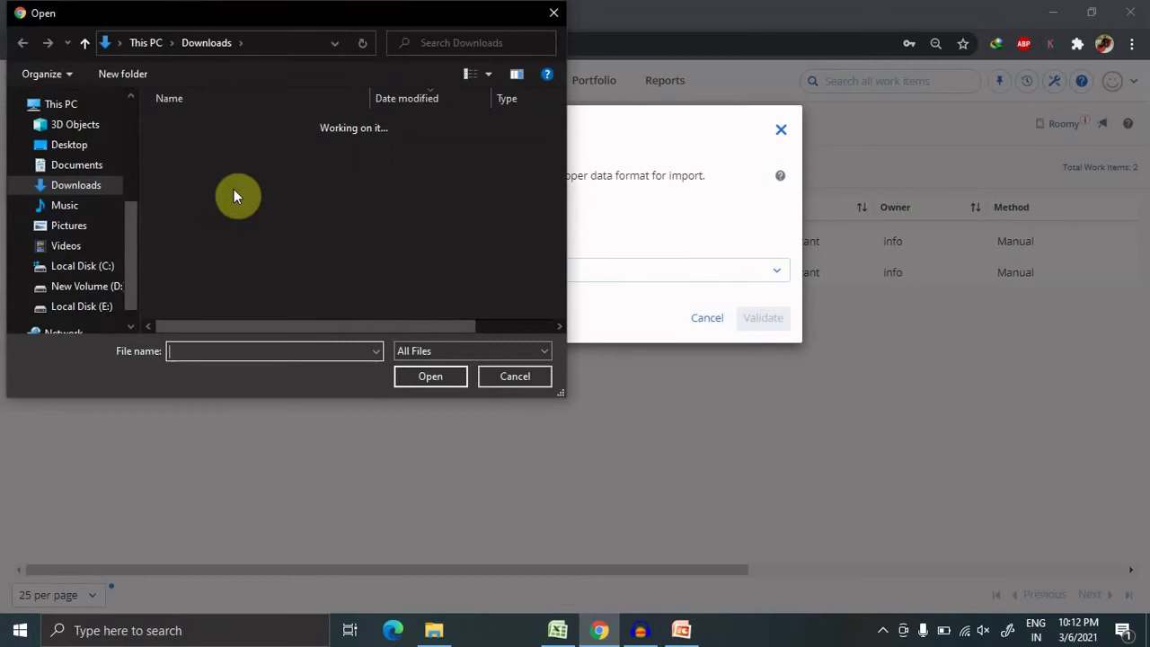
- Select TestCaseImportTemplate (1) as the import file and validate it
left_click(278, 149)
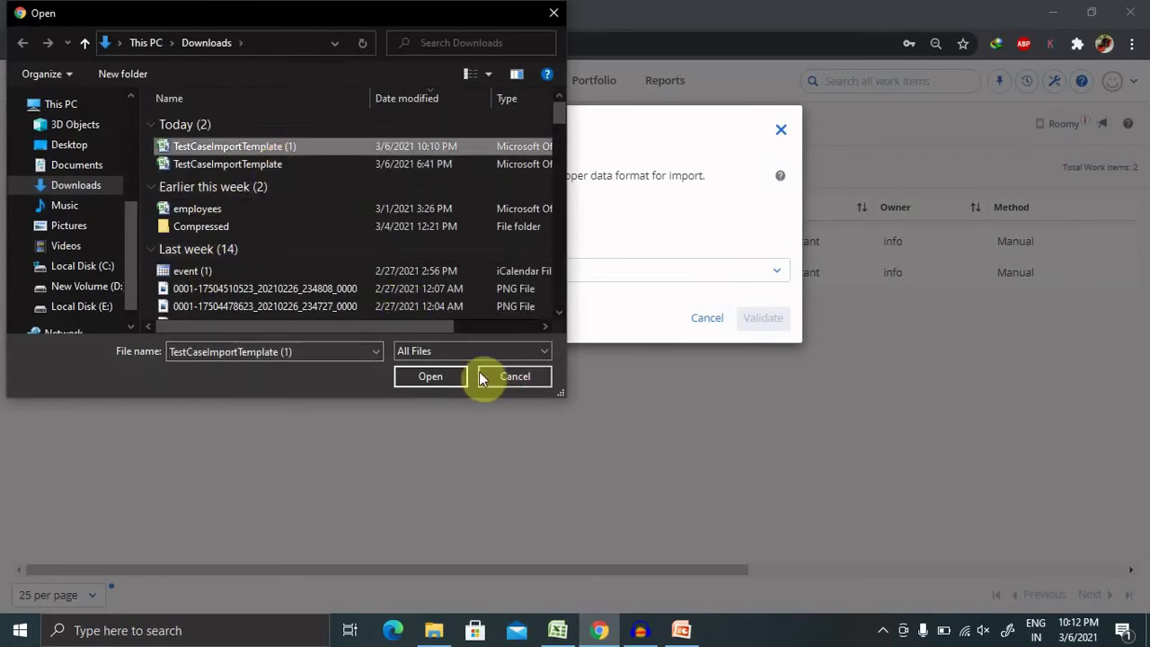
left_click(432, 378)
left_click(762, 320)
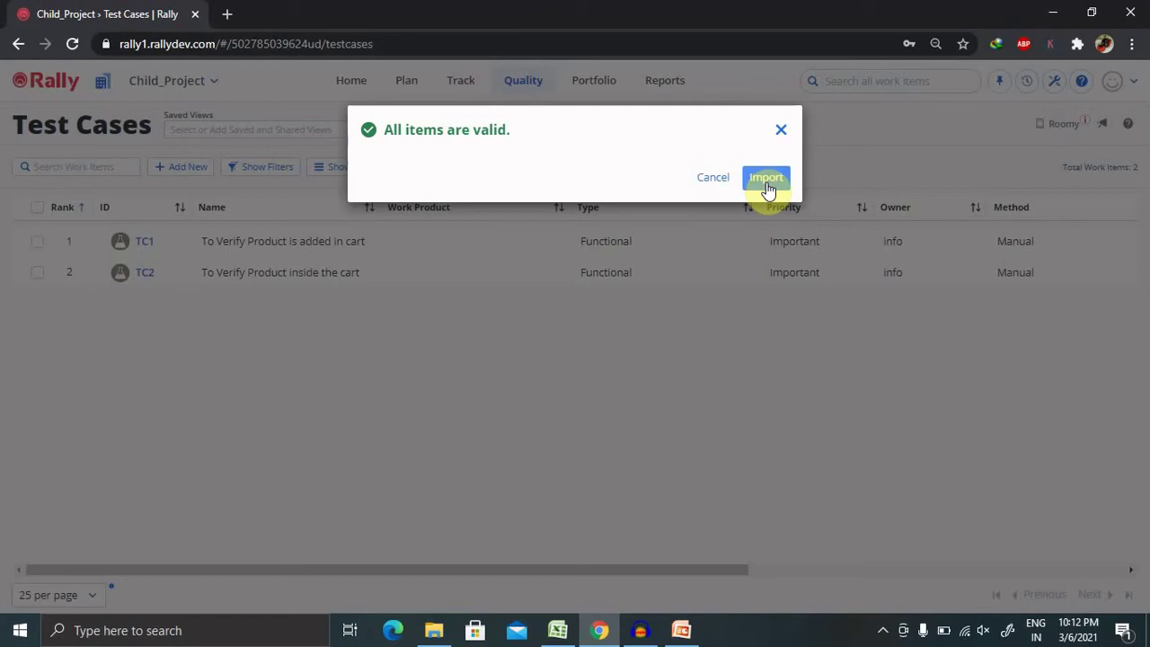
left_click(782, 130)
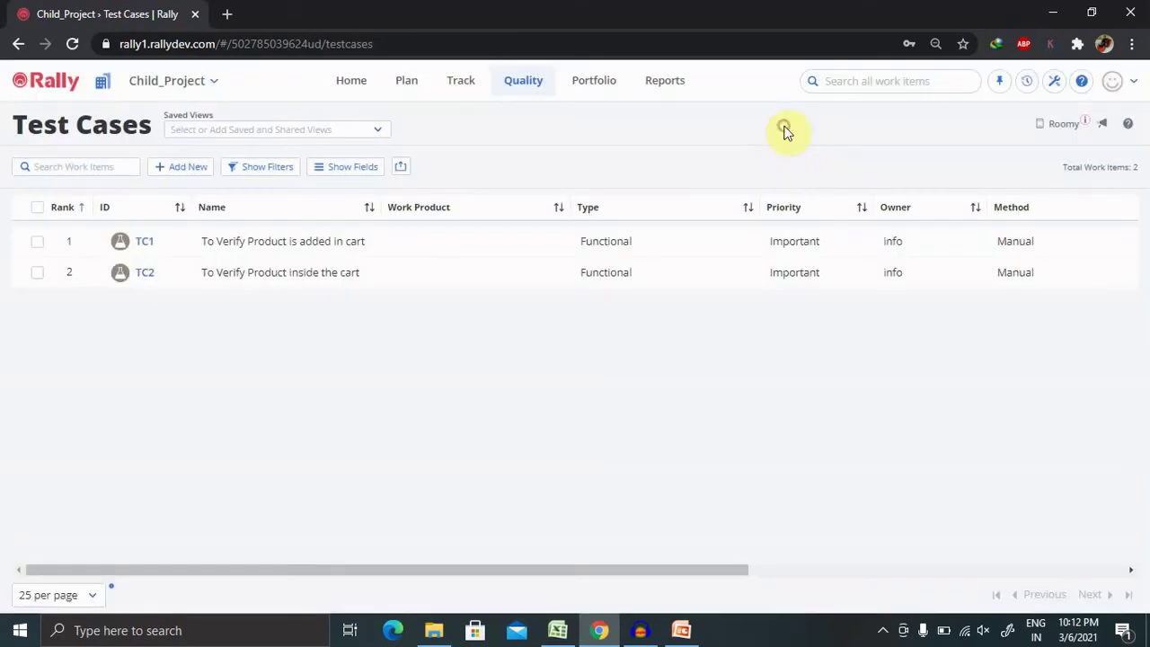